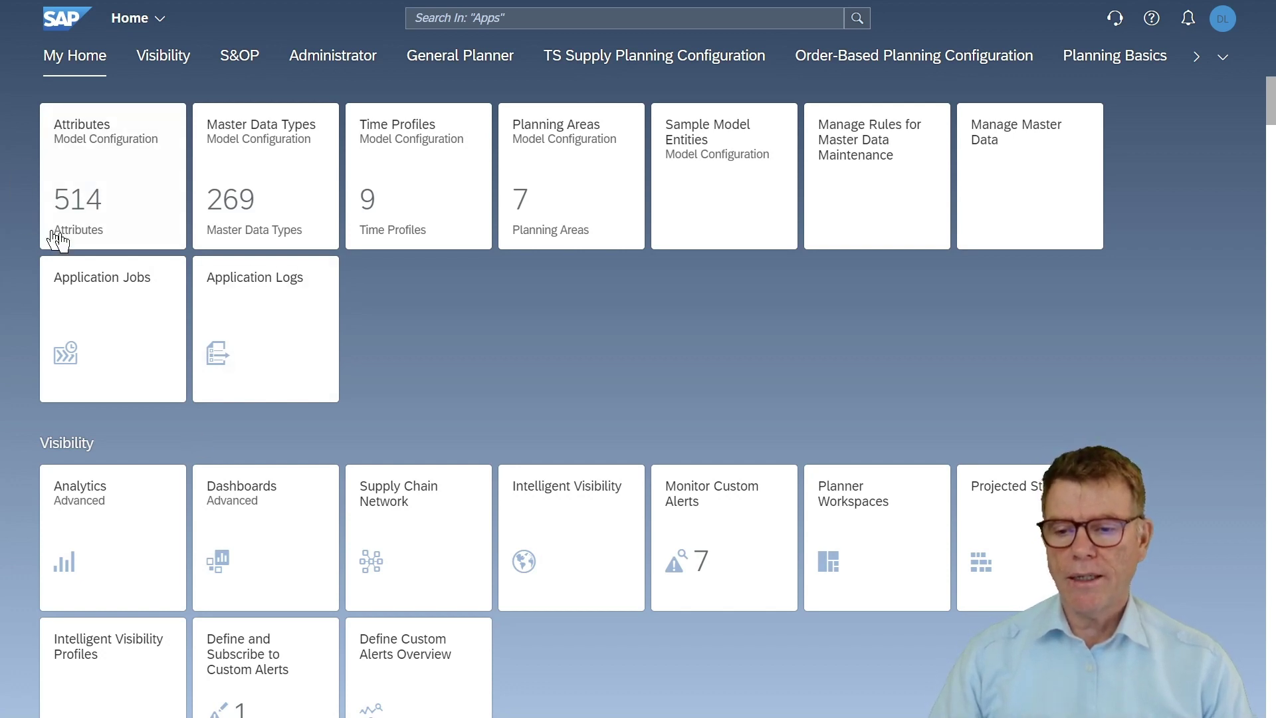
Open the Attributes app and select the ABCDESCR row in the 514-attribute list
{"action": "left_click", "coordinate": [143, 206]}
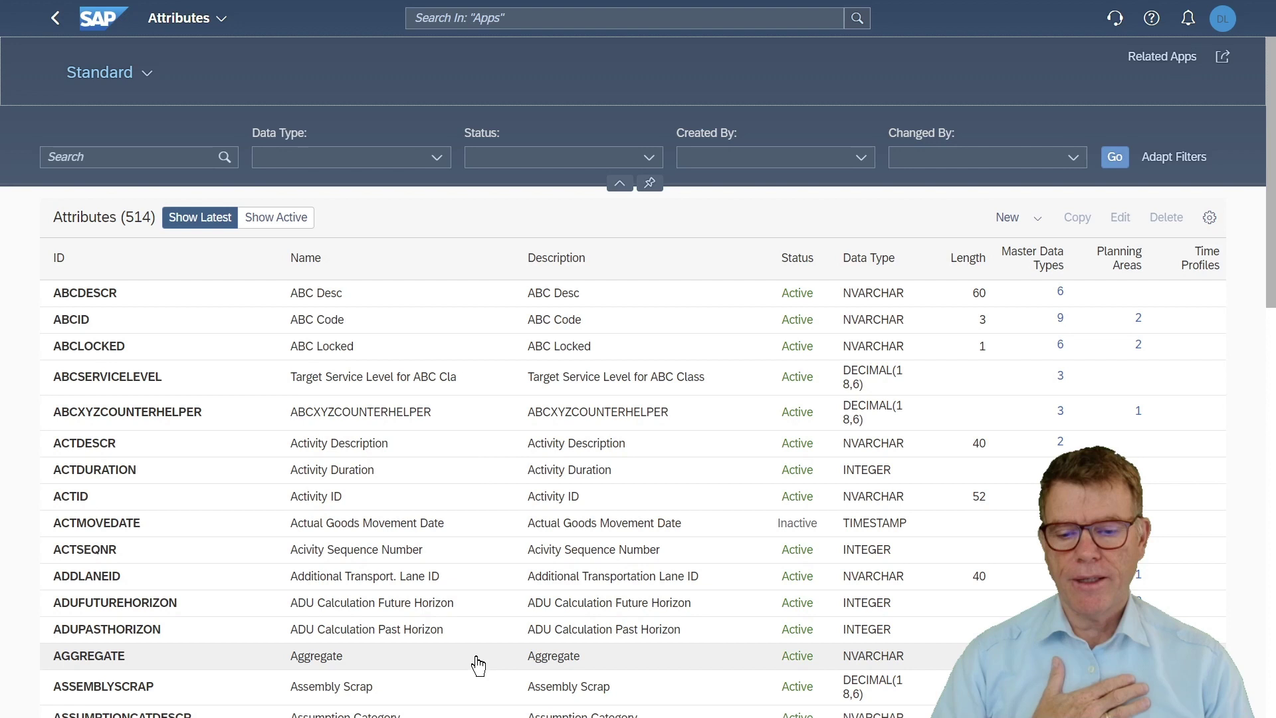
{"action": "left_click", "coordinate": [218, 304]}
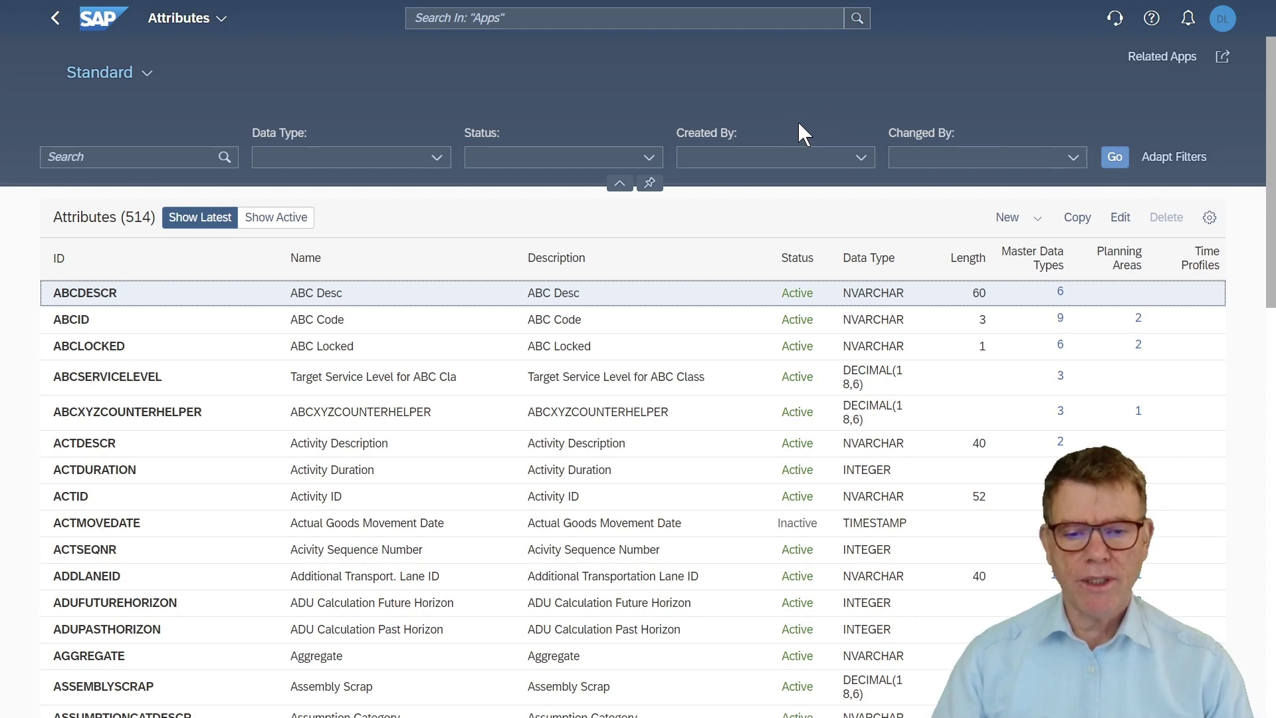
Remove the Changed By and Created By filters and refresh the attributes list
{"action": "left_click", "coordinate": [1174, 158]}
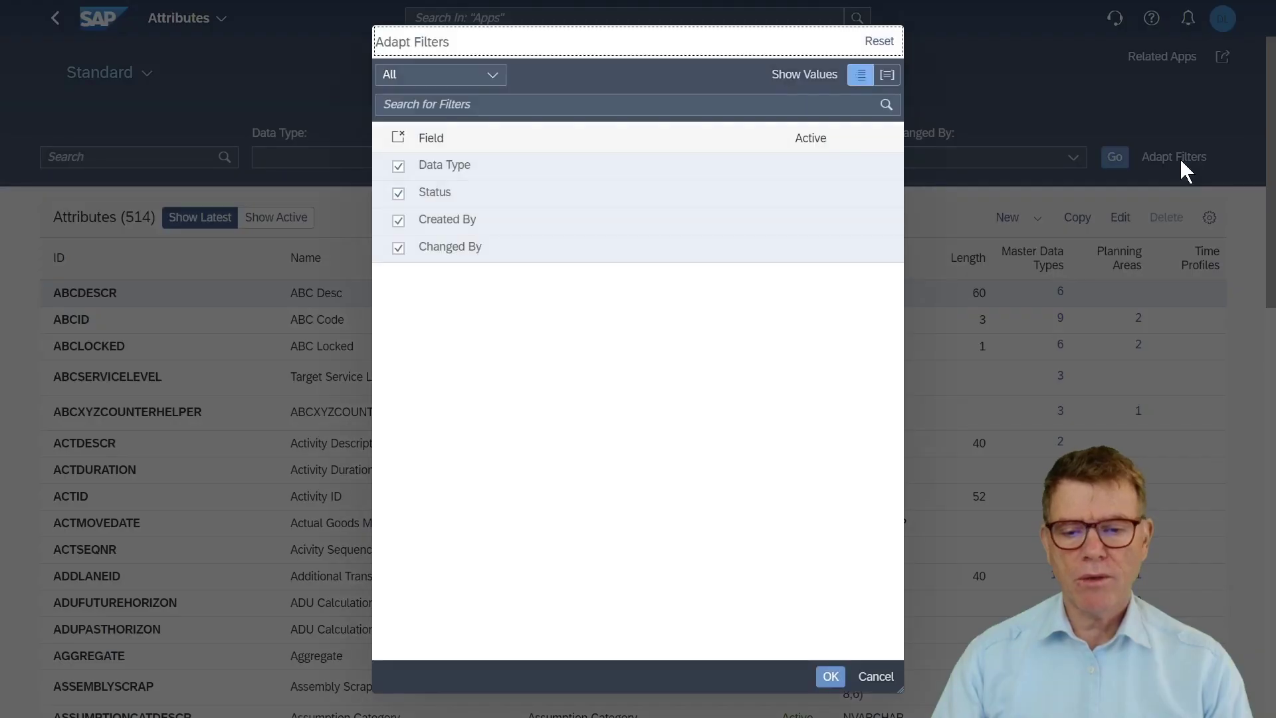
{"action": "left_click", "coordinate": [398, 249]}
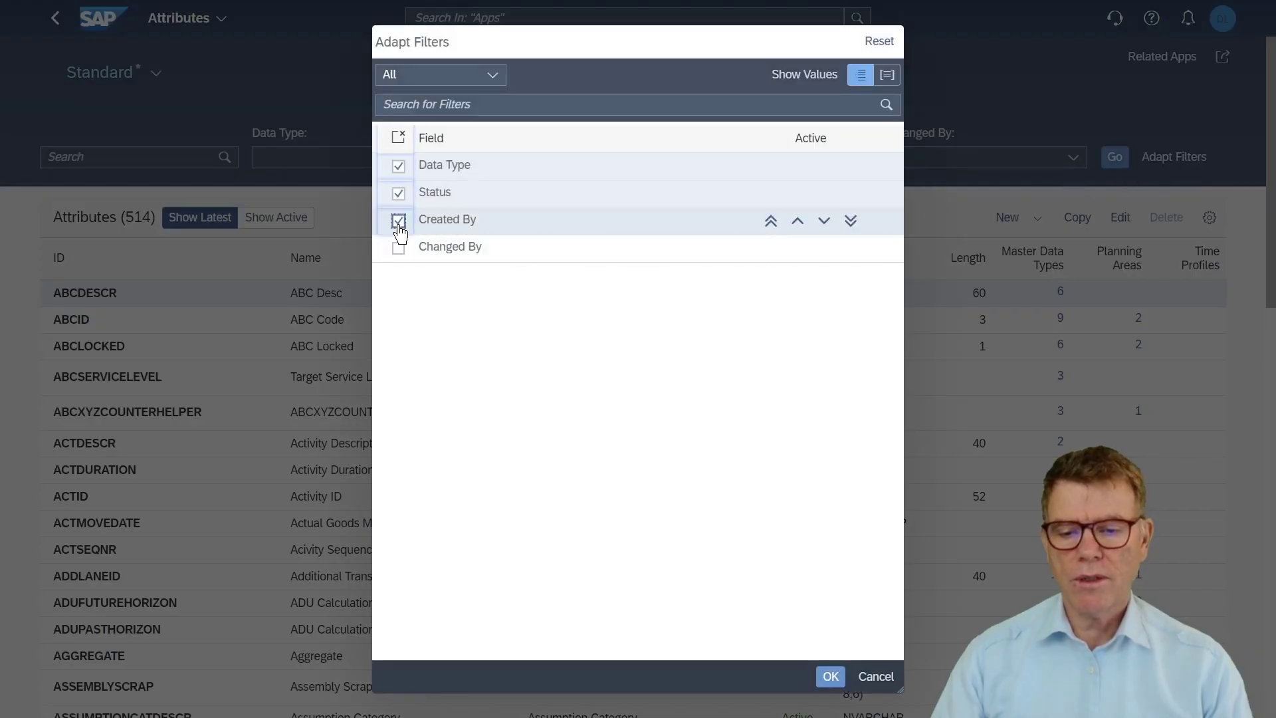
{"action": "left_click", "coordinate": [398, 220]}
{"action": "left_click", "coordinate": [838, 684]}
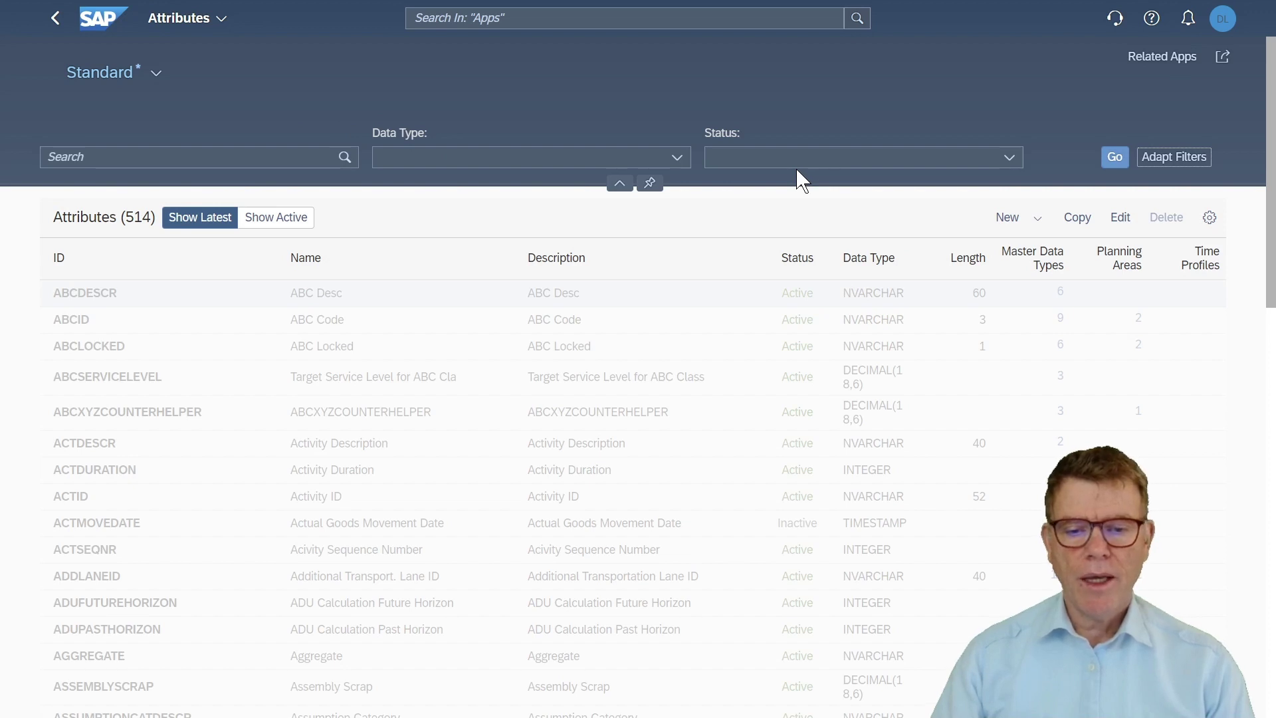
{"action": "left_click", "coordinate": [1115, 158]}
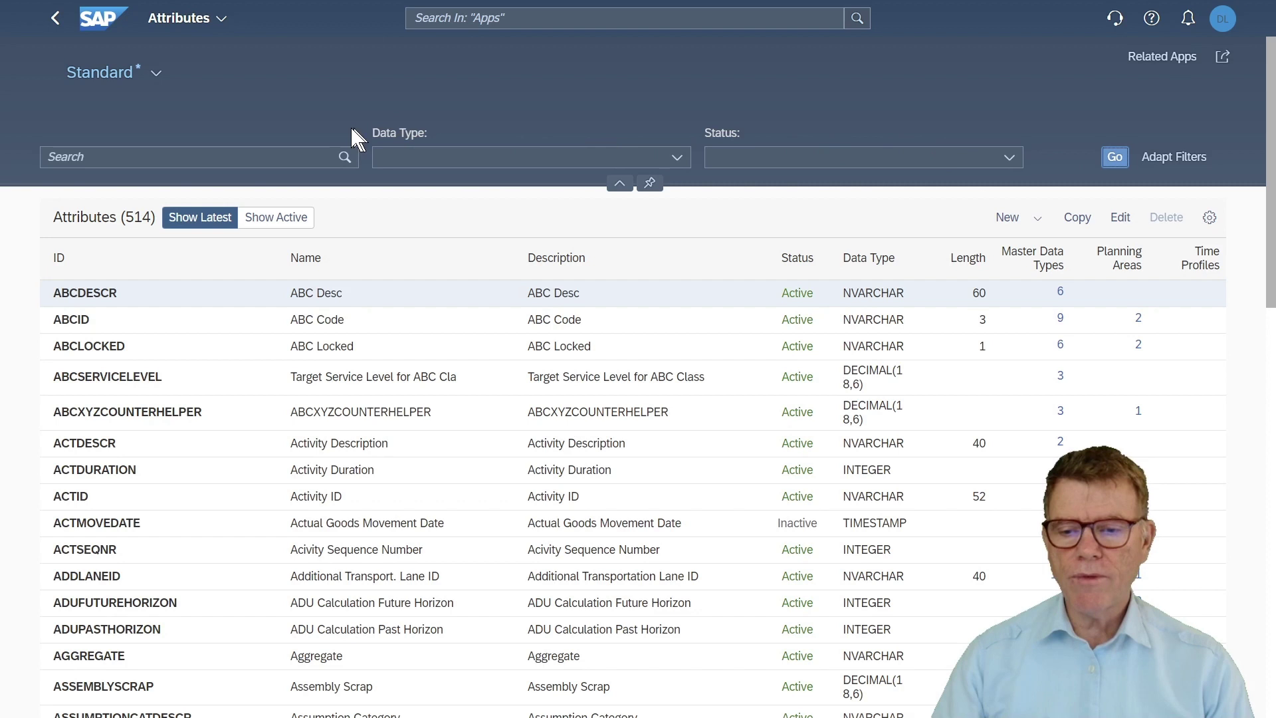
Search the attributes for COST, narrowing the list to 7 entries
{"action": "left_click", "coordinate": [310, 167]}
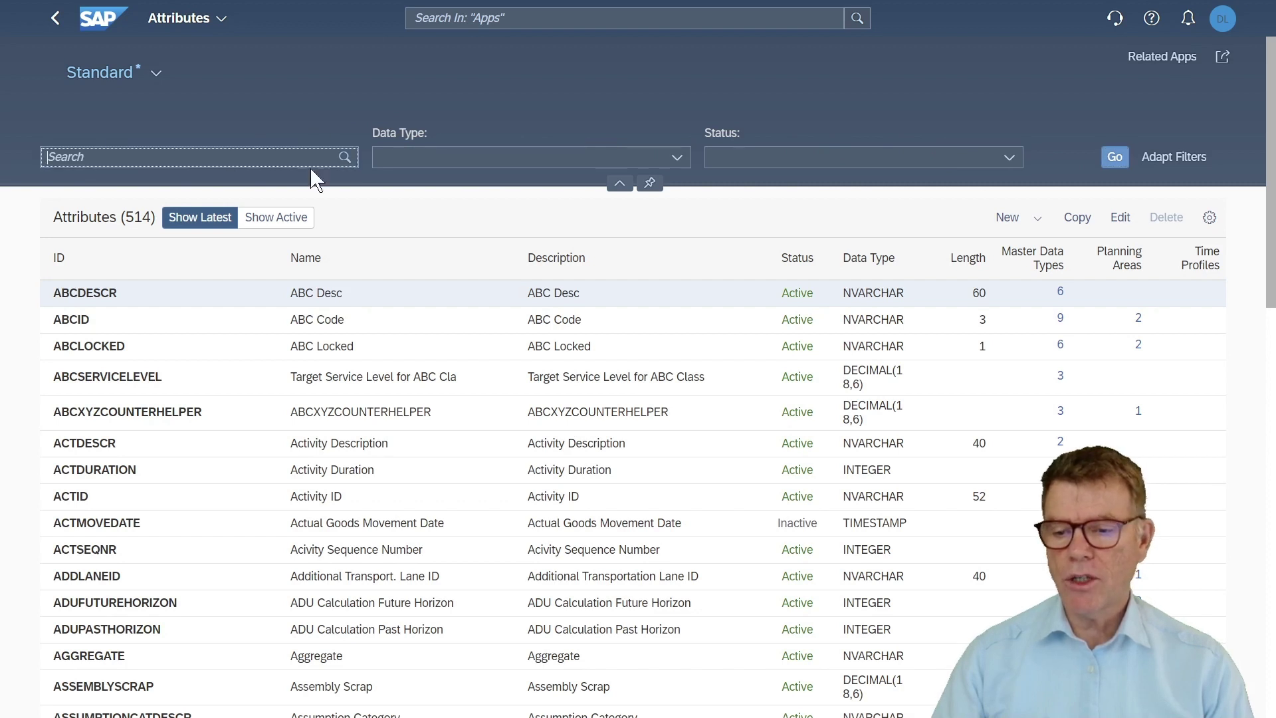
{"action": "type", "text": "CT"}
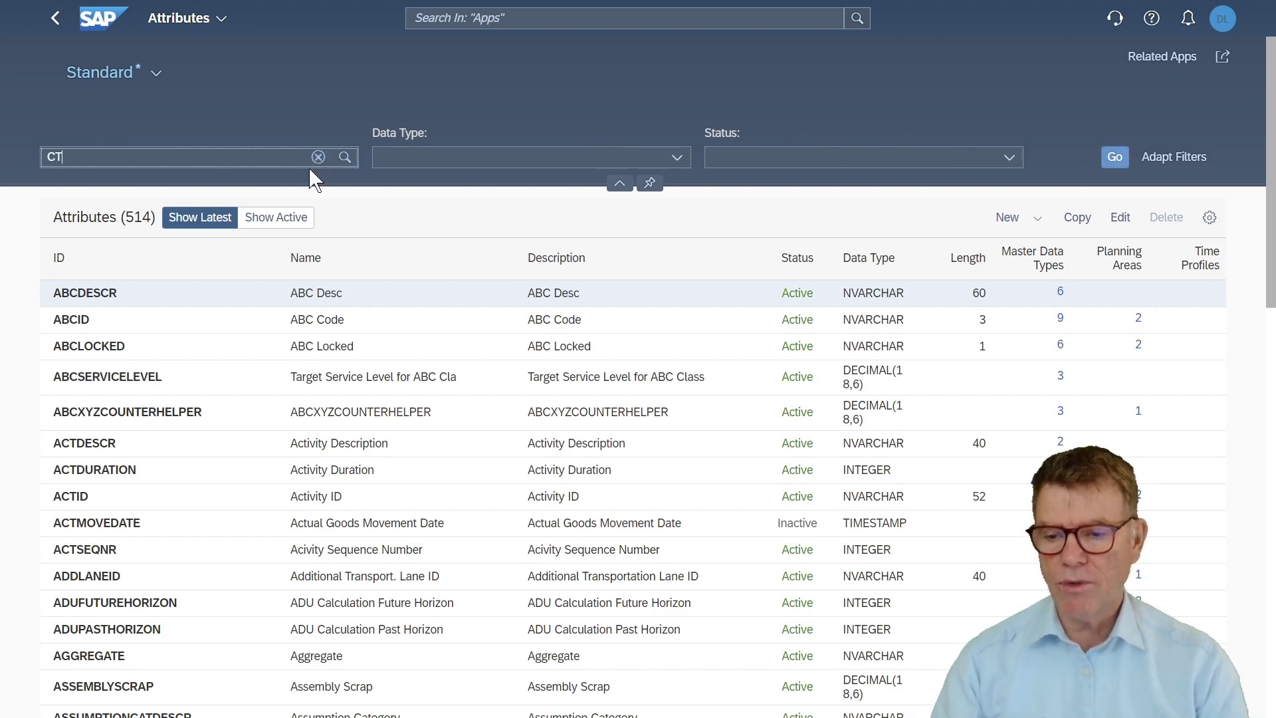
{"action": "key", "text": "BackSpace"}
{"action": "key", "text": "BackSpace"}
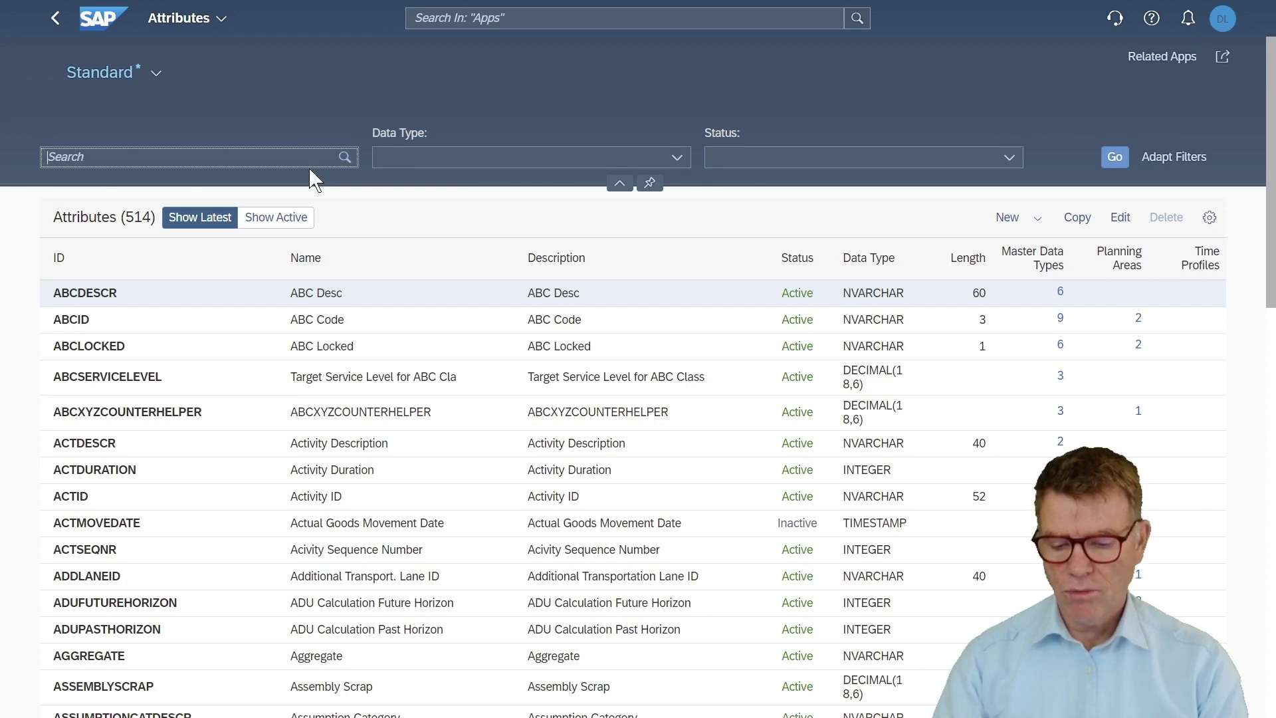
{"action": "type", "text": "COST"}
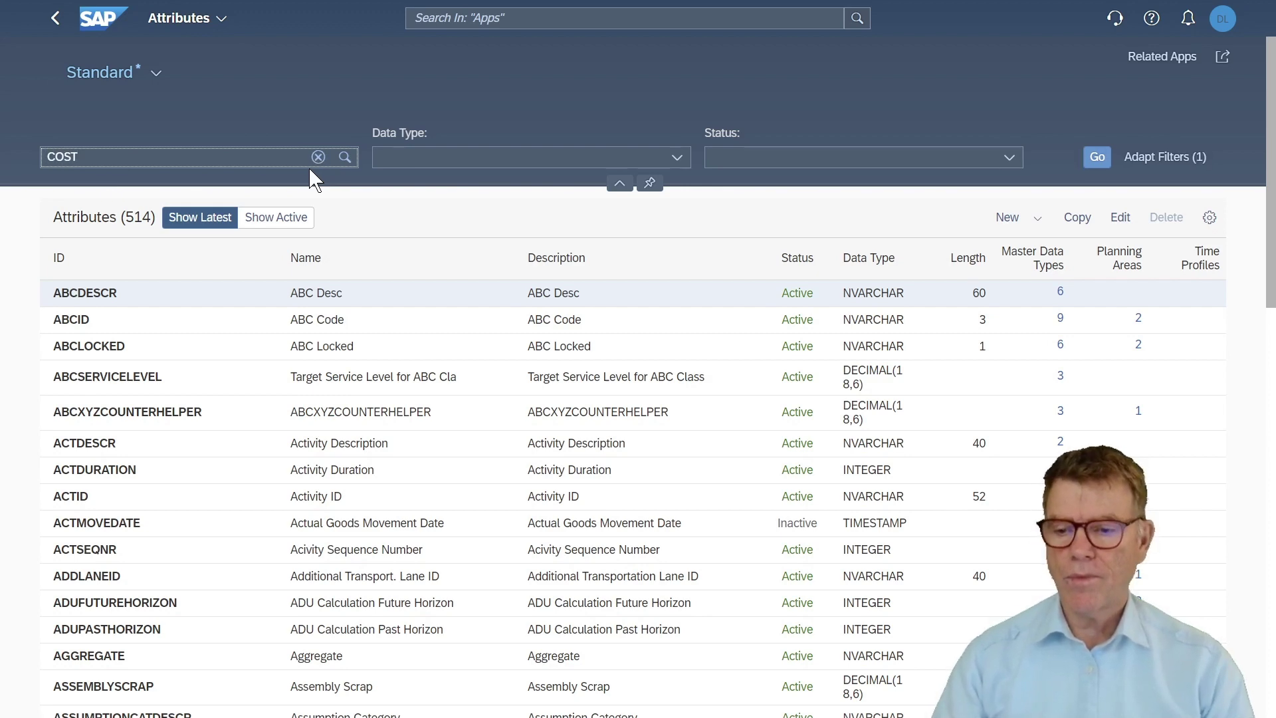
{"action": "key", "text": "Return"}
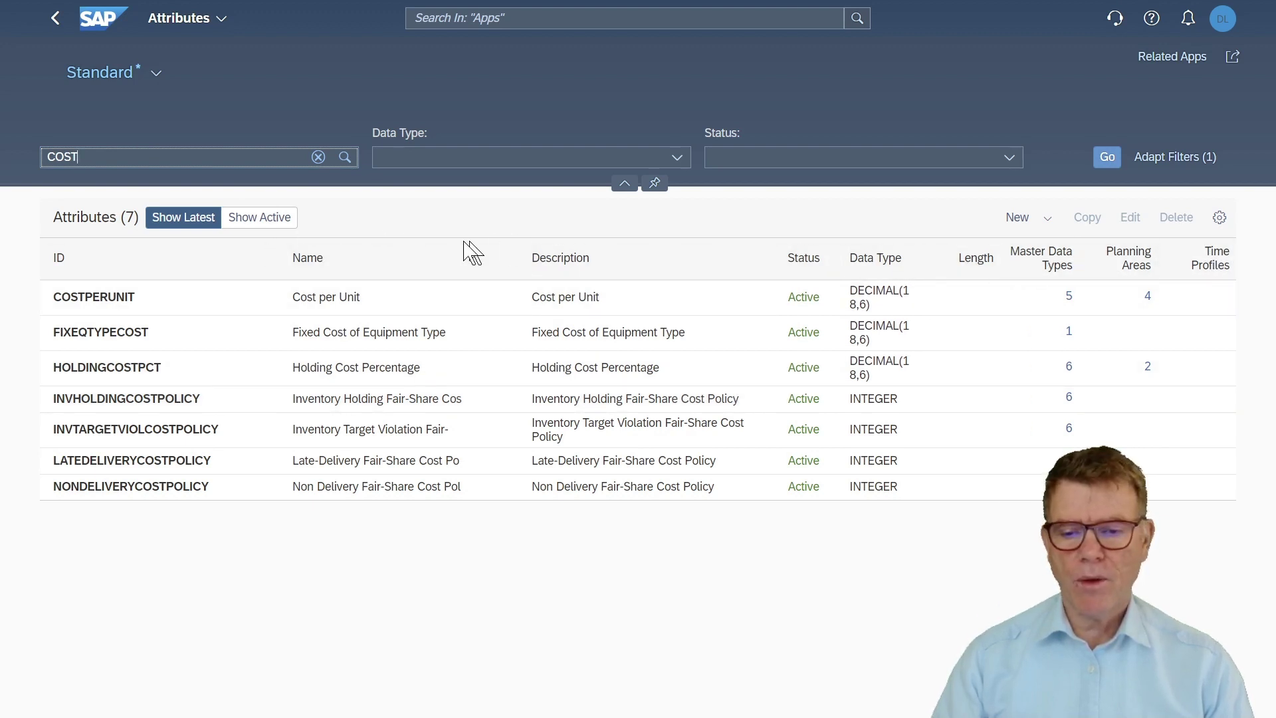
Hide Status, Data Type, Length, Master Data Types, Planning Areas, Time Profiles; show Created By and Created On
{"action": "left_click", "coordinate": [1220, 219]}
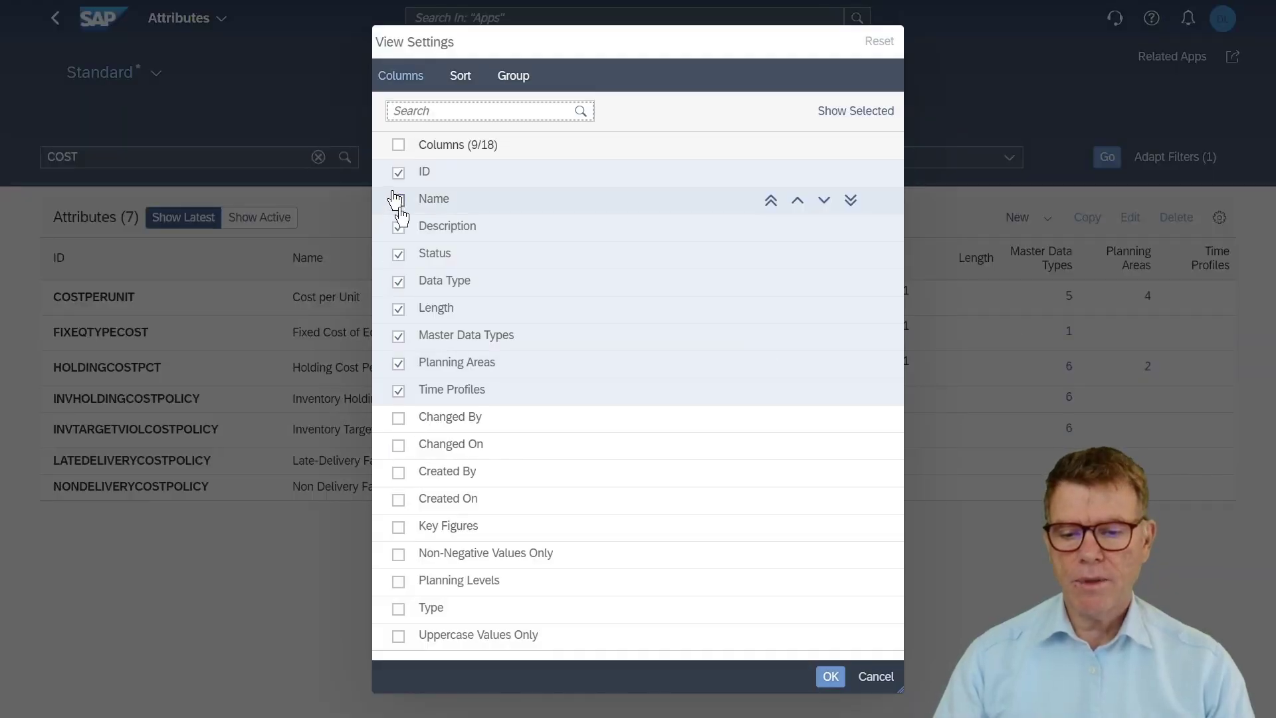
{"action": "mouse_move", "coordinate": [385, 399]}
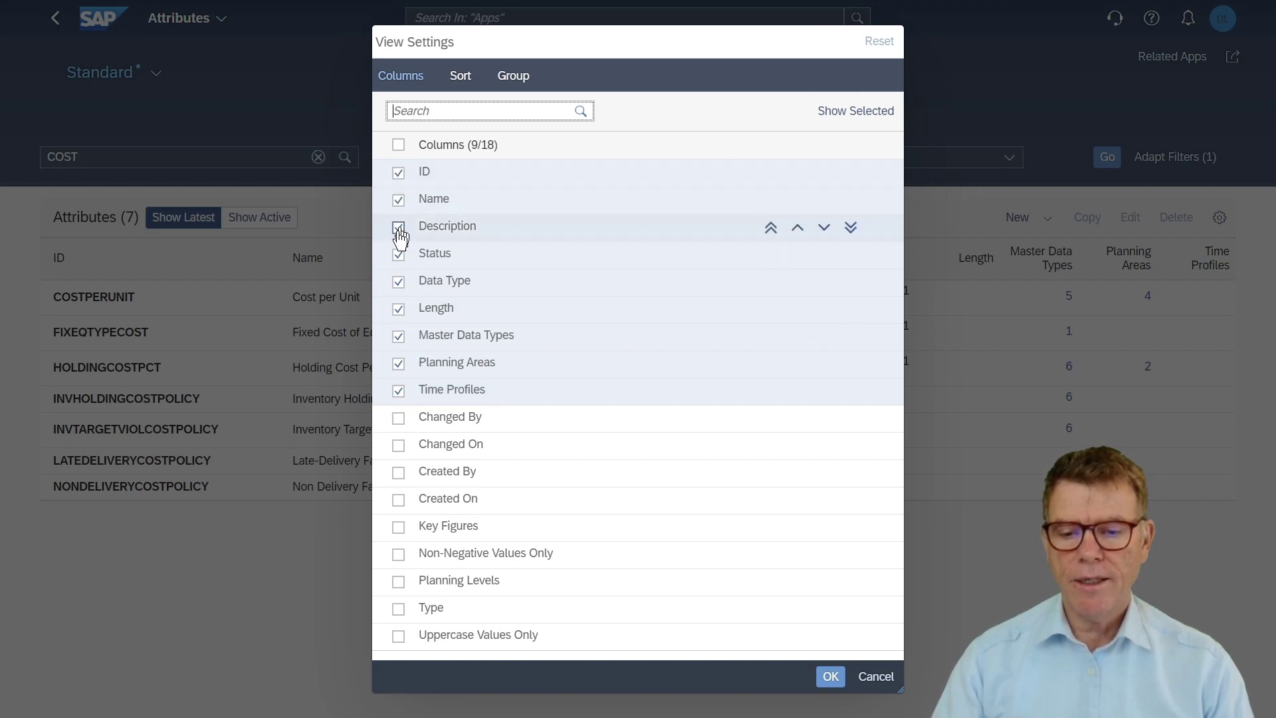
{"action": "left_click", "coordinate": [398, 255]}
{"action": "left_click", "coordinate": [398, 282]}
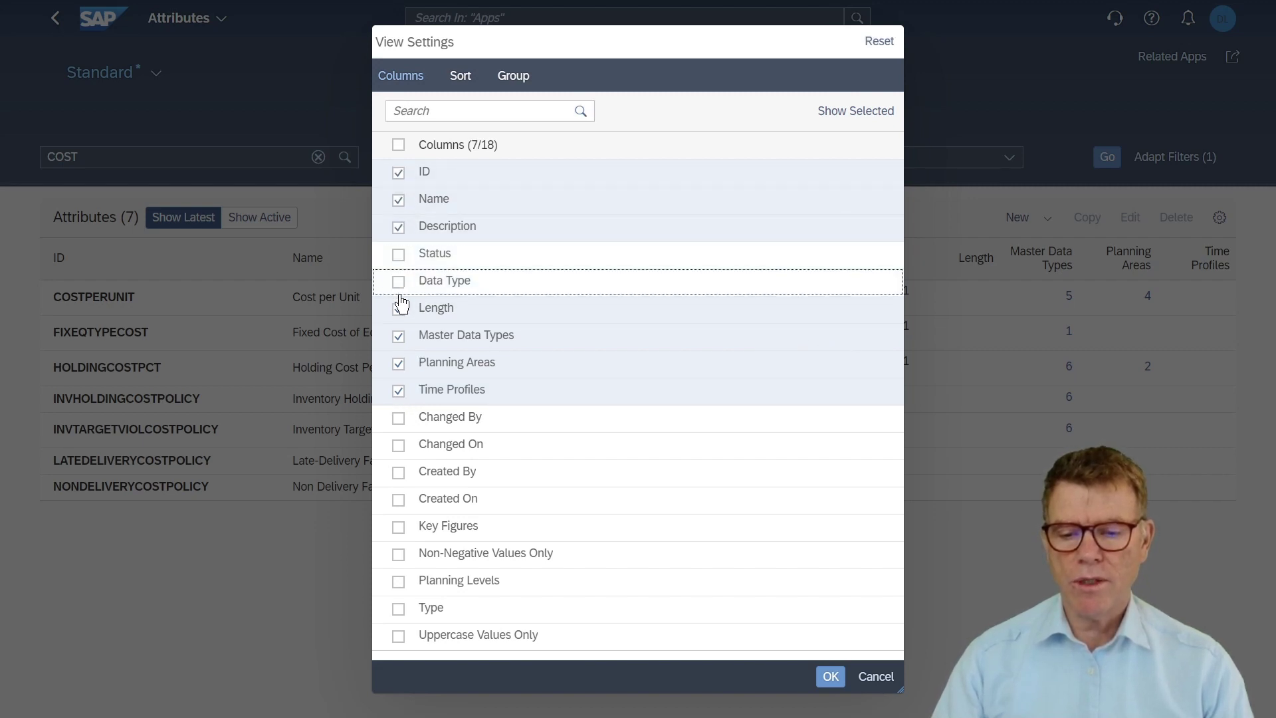
{"action": "left_click", "coordinate": [398, 309]}
{"action": "left_click", "coordinate": [398, 336]}
{"action": "left_click", "coordinate": [398, 364]}
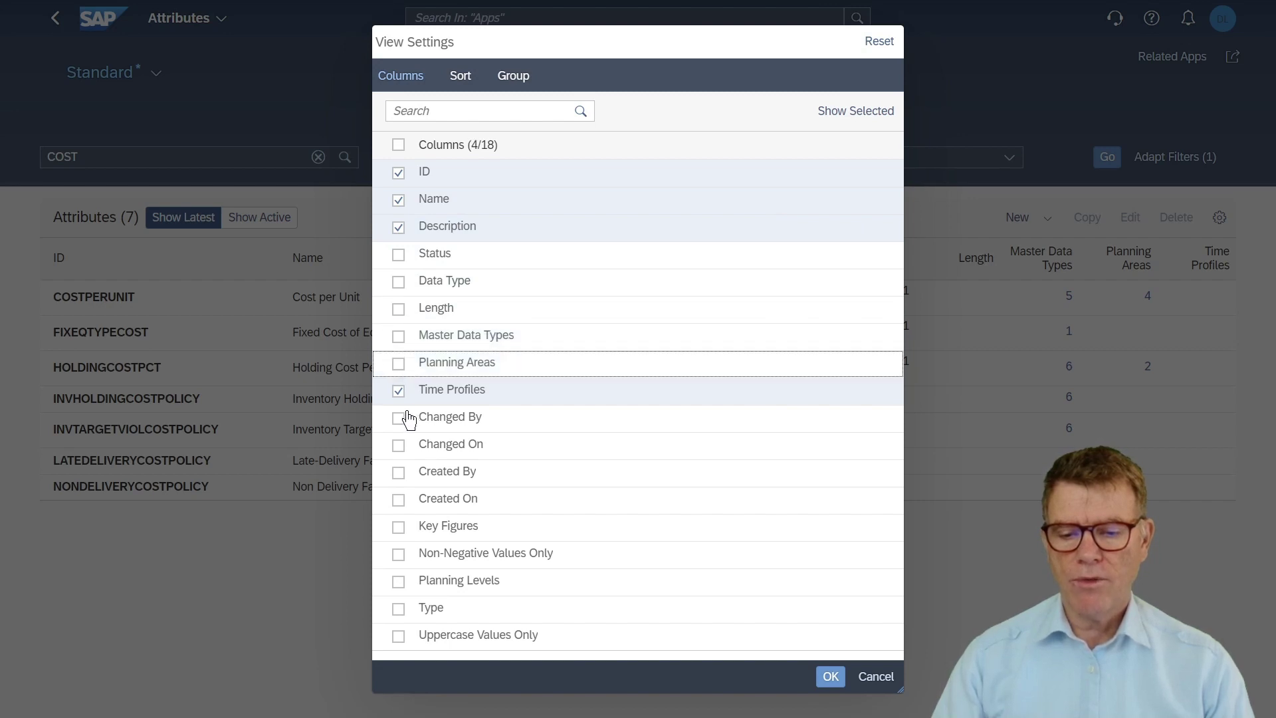
{"action": "left_click", "coordinate": [398, 391]}
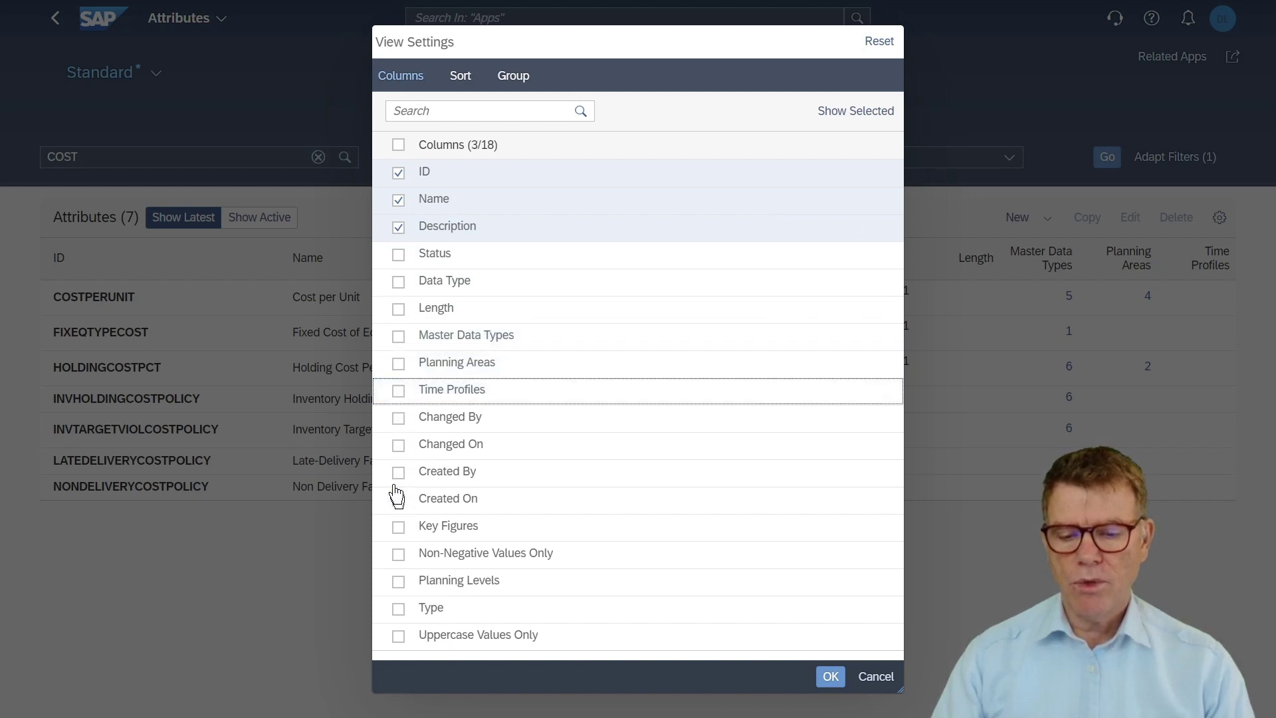
{"action": "left_click", "coordinate": [398, 472]}
{"action": "left_click", "coordinate": [399, 500]}
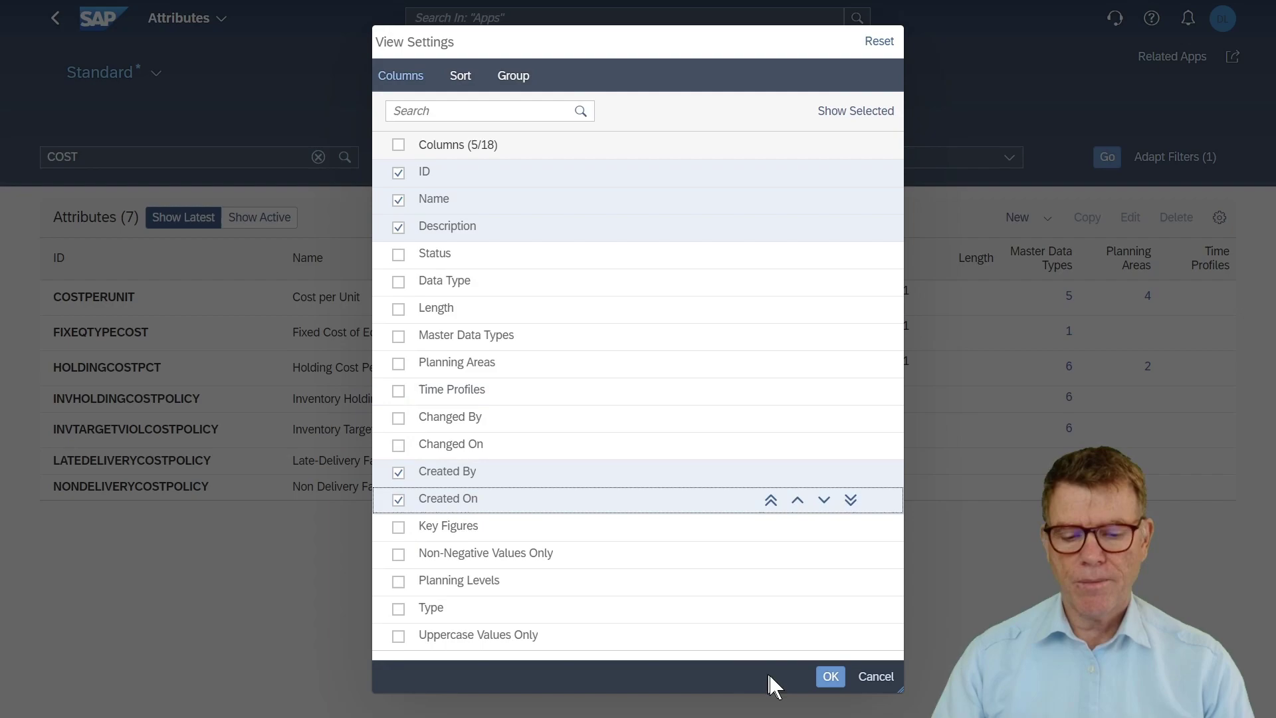
{"action": "left_click", "coordinate": [830, 678]}
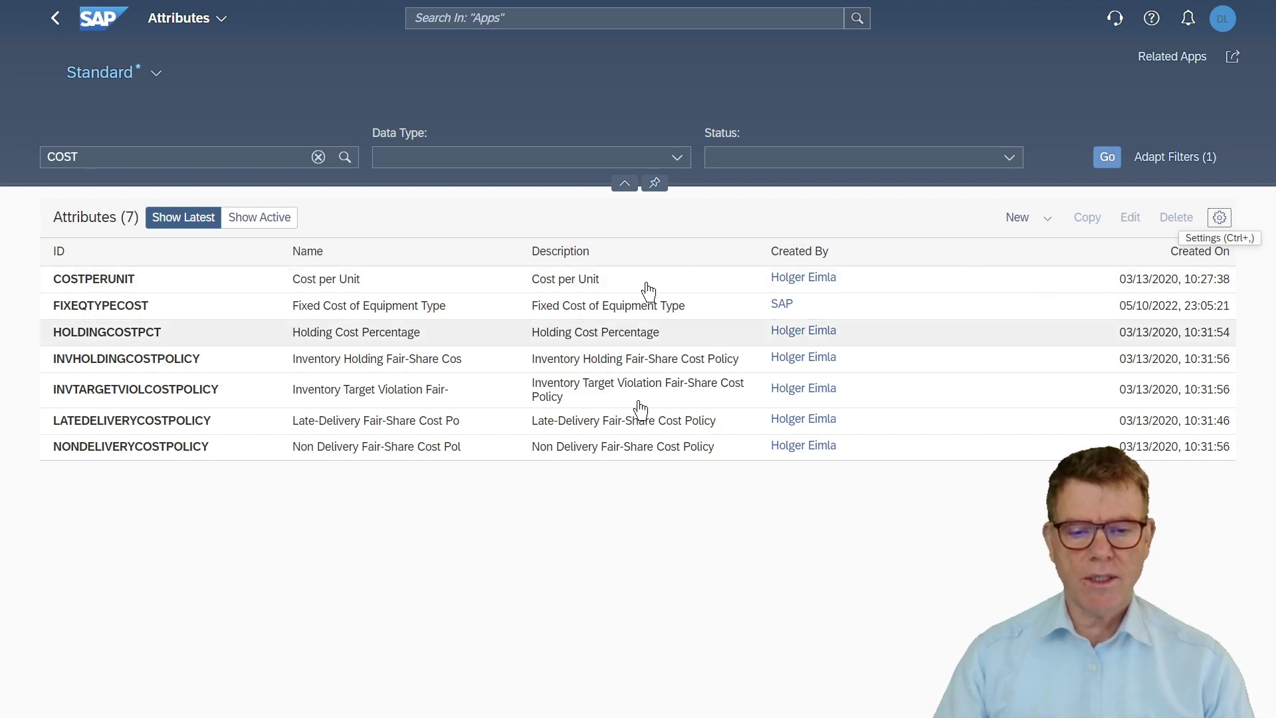
Save the current attributes layout as a new view named DLEL
{"action": "left_click", "coordinate": [156, 72]}
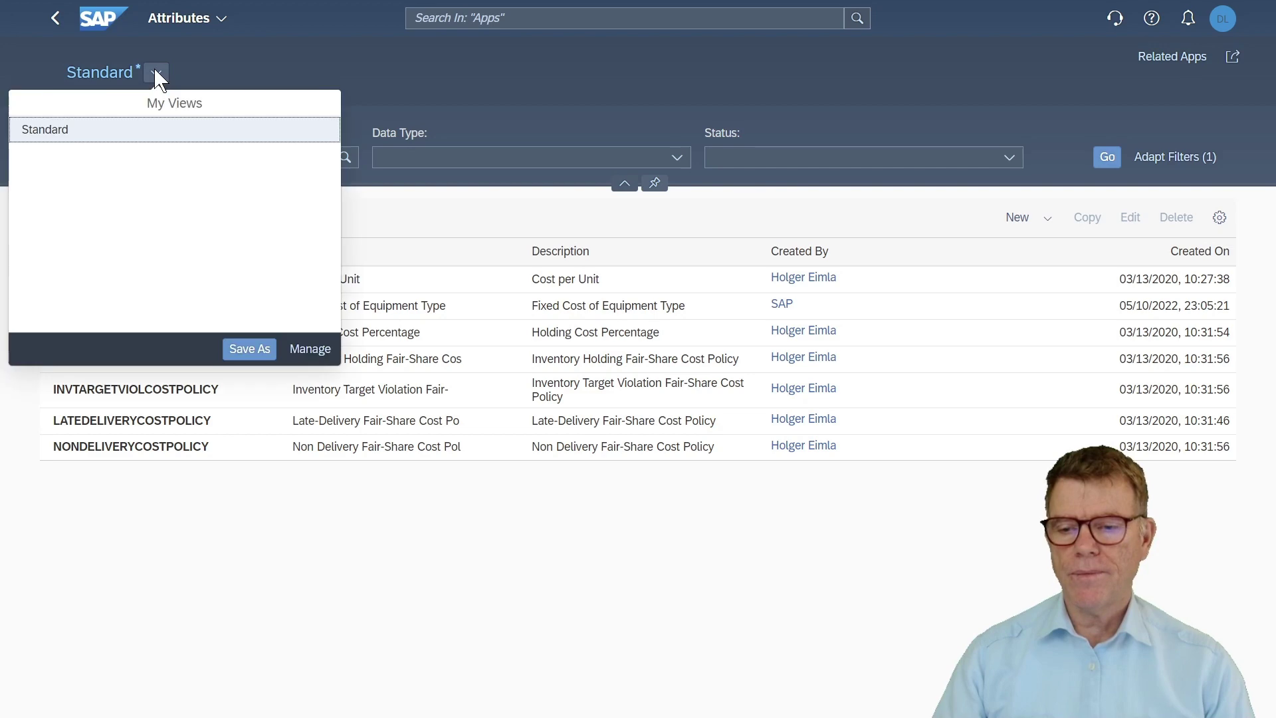
{"action": "left_click", "coordinate": [247, 350]}
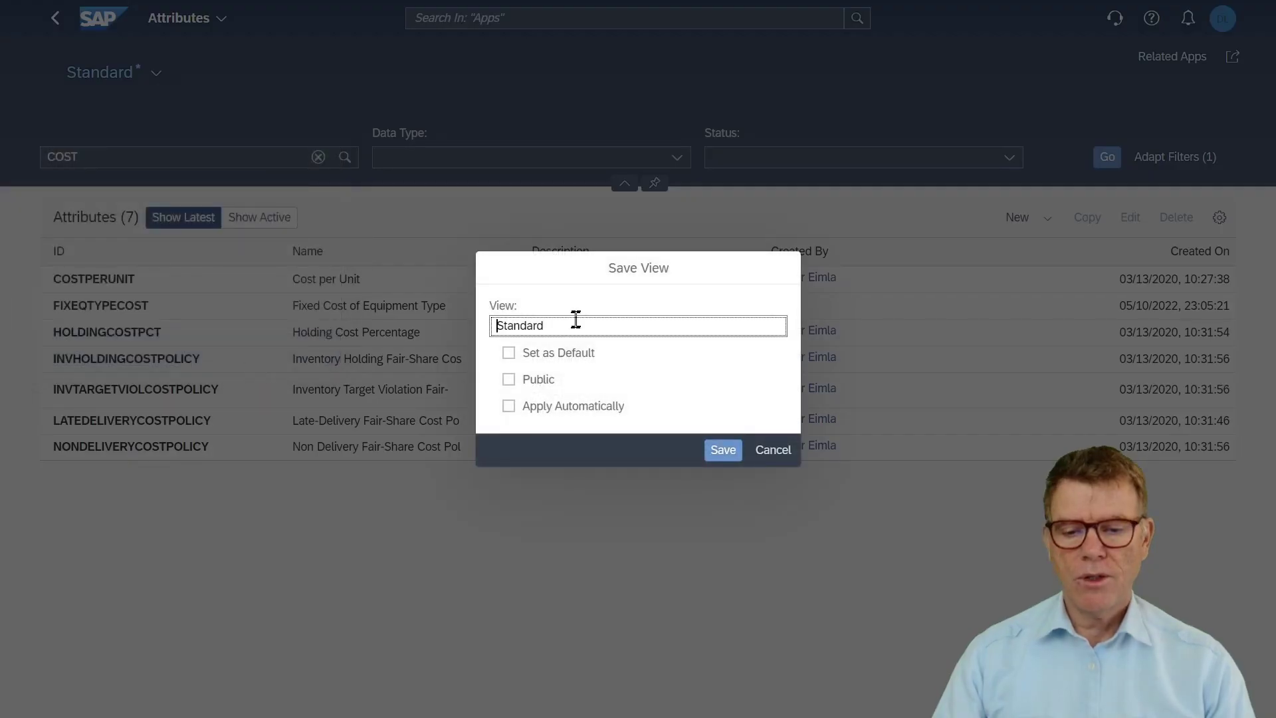
{"action": "left_click_drag", "start_coordinate": [564, 325], "coordinate": [427, 337]}
{"action": "type", "text": "DLEL"}
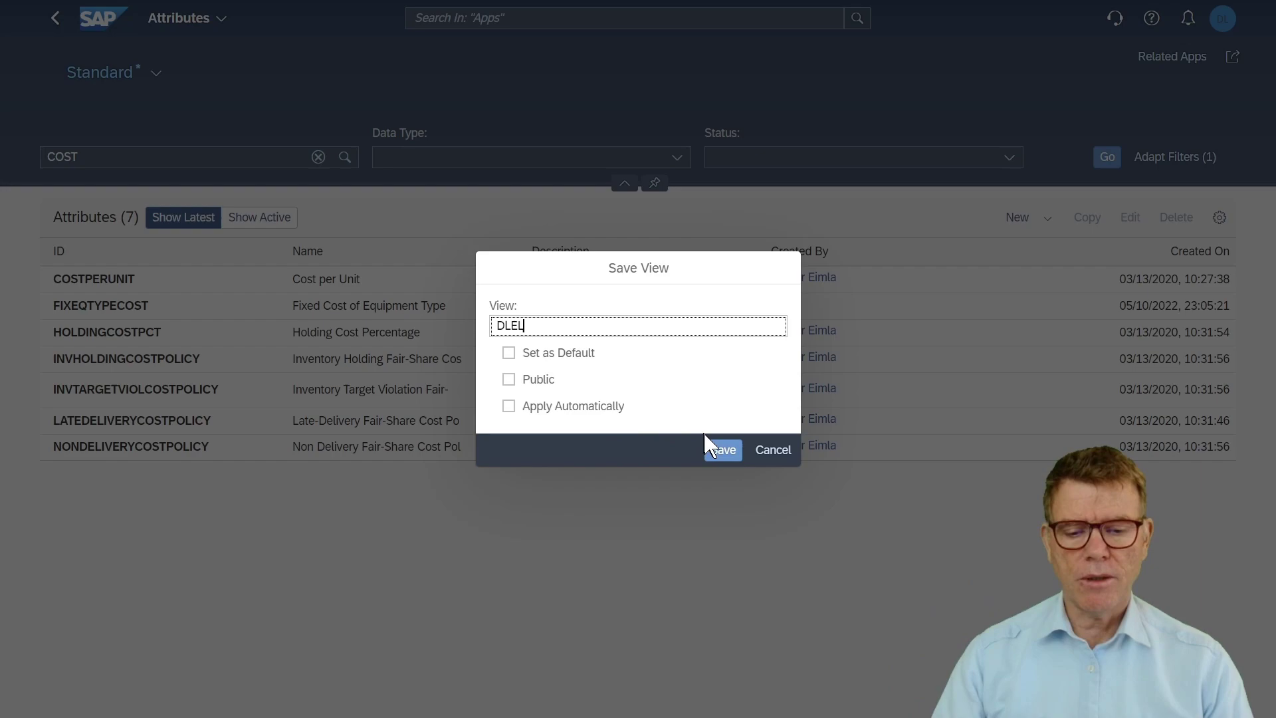
{"action": "left_click", "coordinate": [721, 453]}
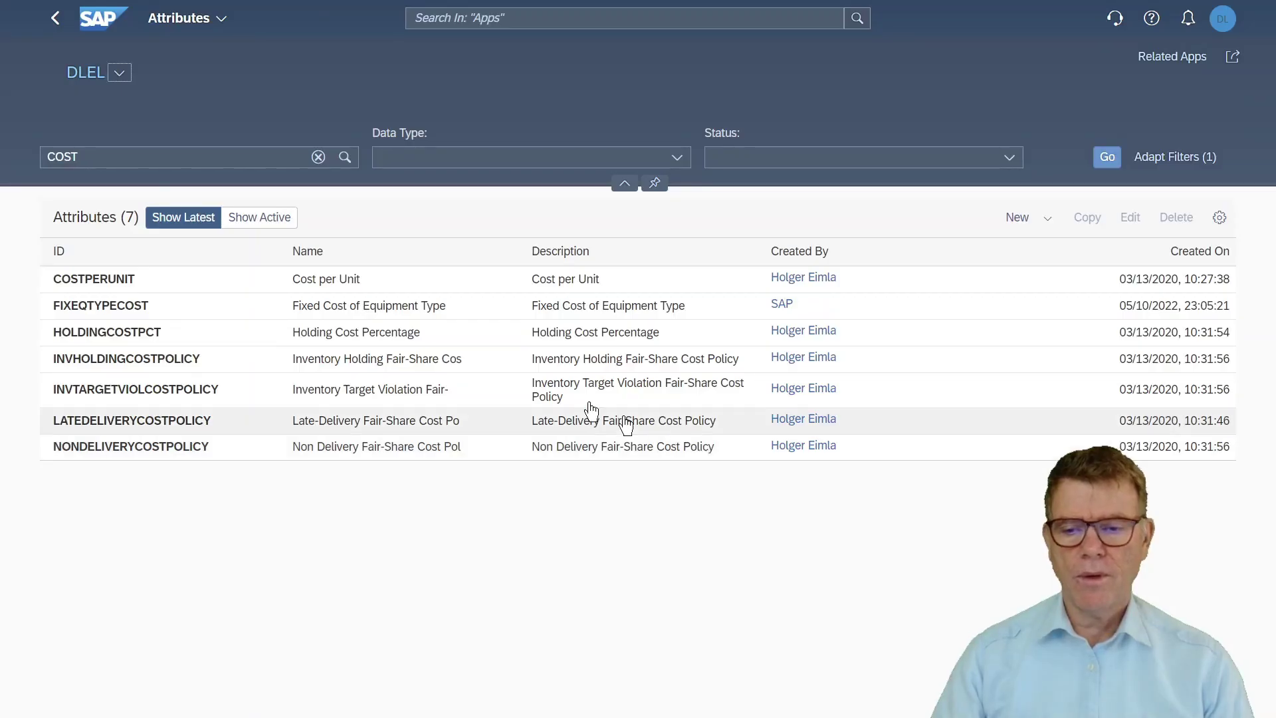
Reopen the Attributes app from the launchpad and apply the DLEL view
{"action": "left_click", "coordinate": [105, 29]}
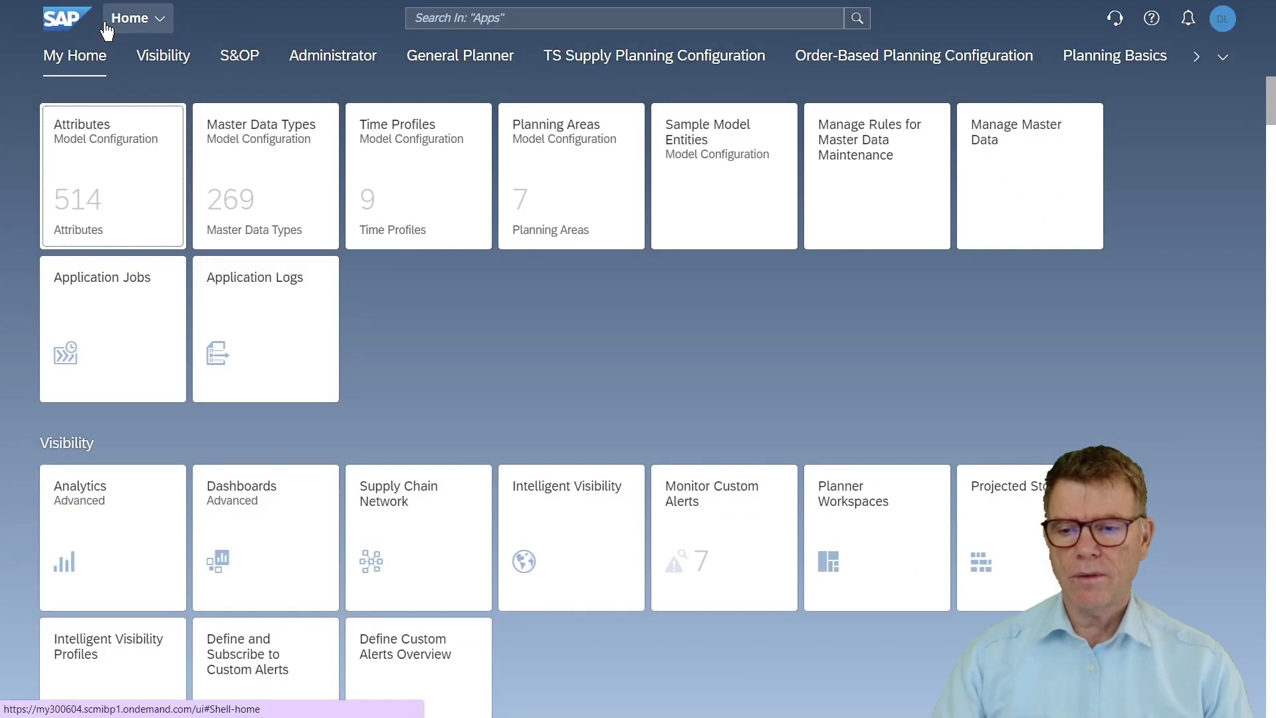
{"action": "left_click", "coordinate": [123, 179]}
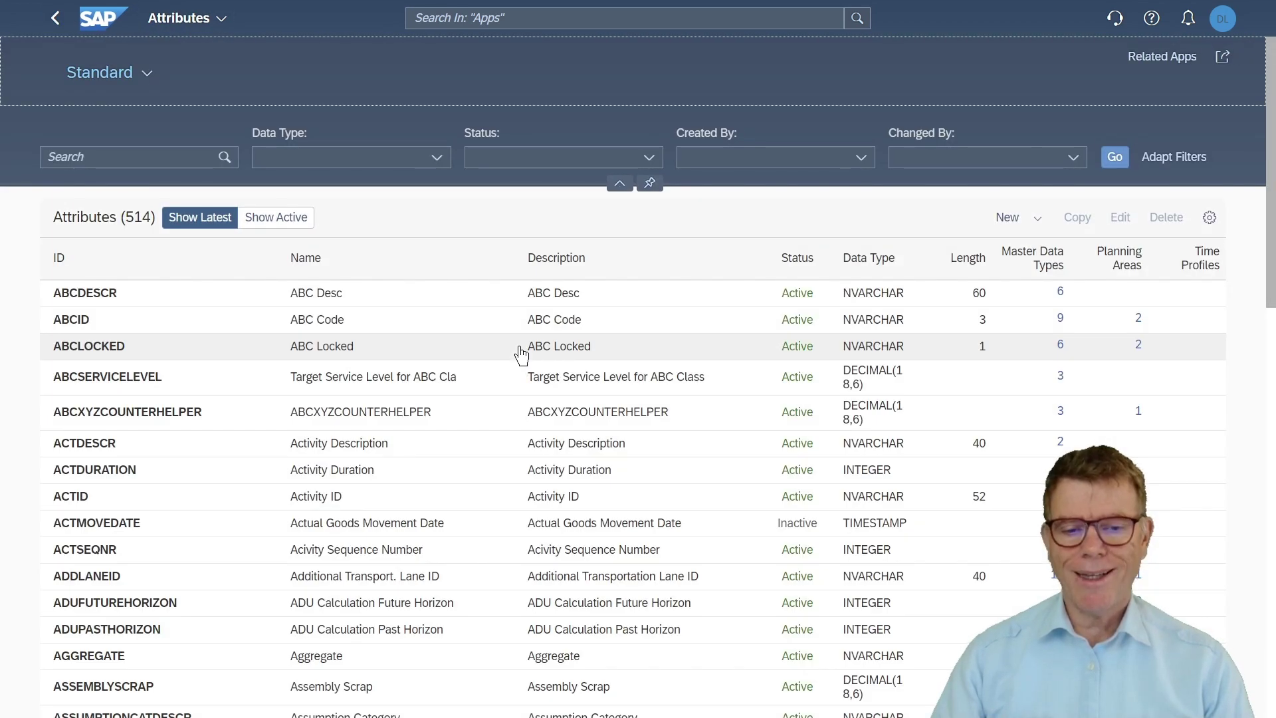
{"action": "left_click", "coordinate": [153, 75]}
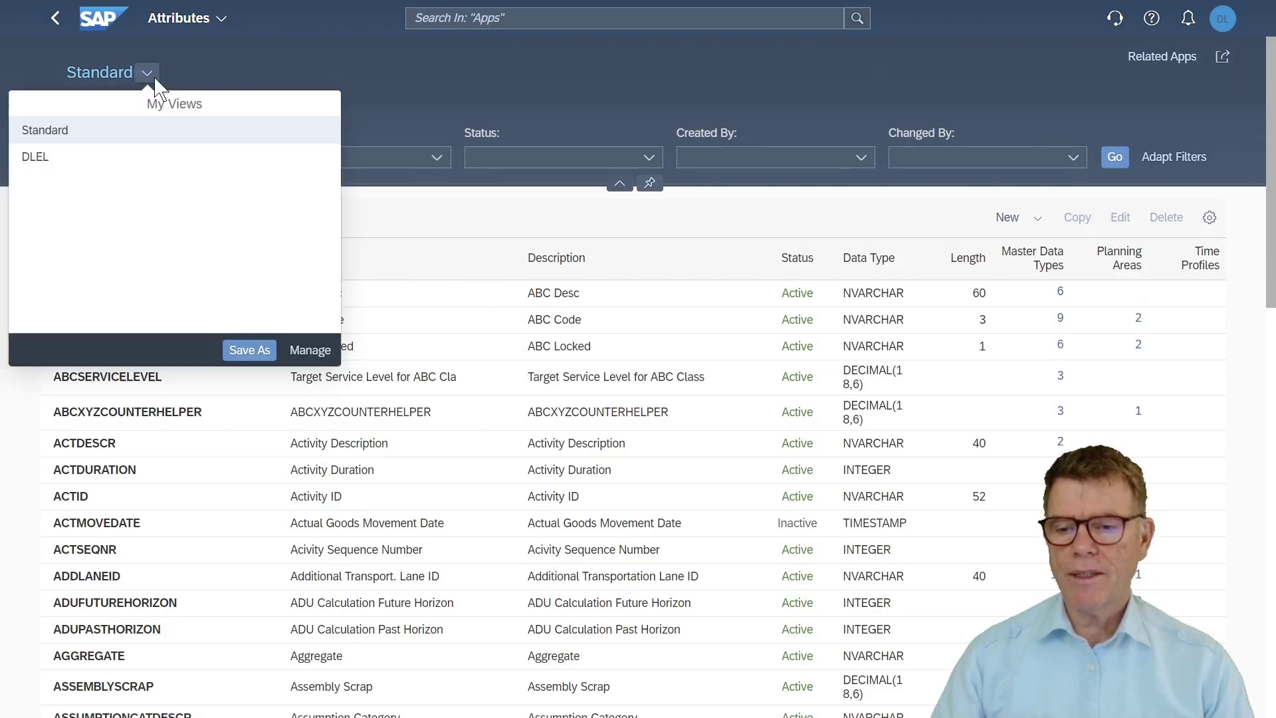
{"action": "left_click", "coordinate": [37, 157]}
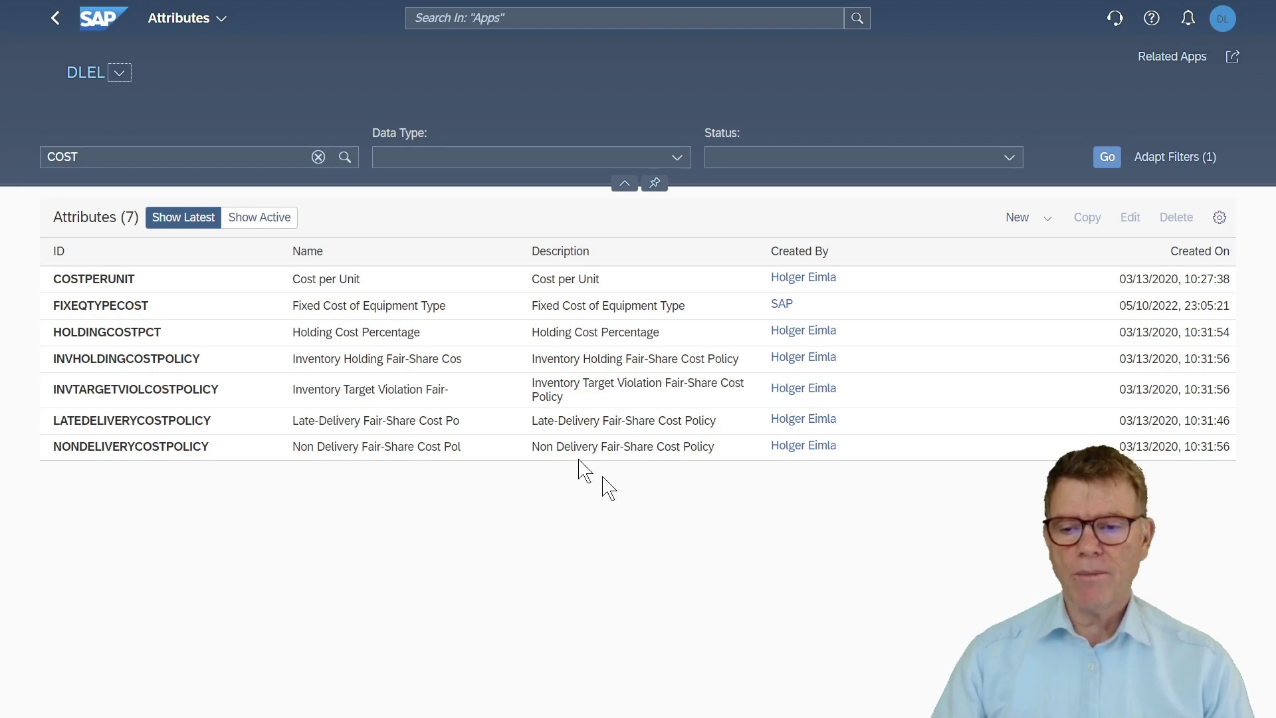
Mark DLEL as the default view, then reopen Attributes to confirm it loads
{"action": "left_click", "coordinate": [119, 73]}
{"action": "left_click", "coordinate": [311, 350]}
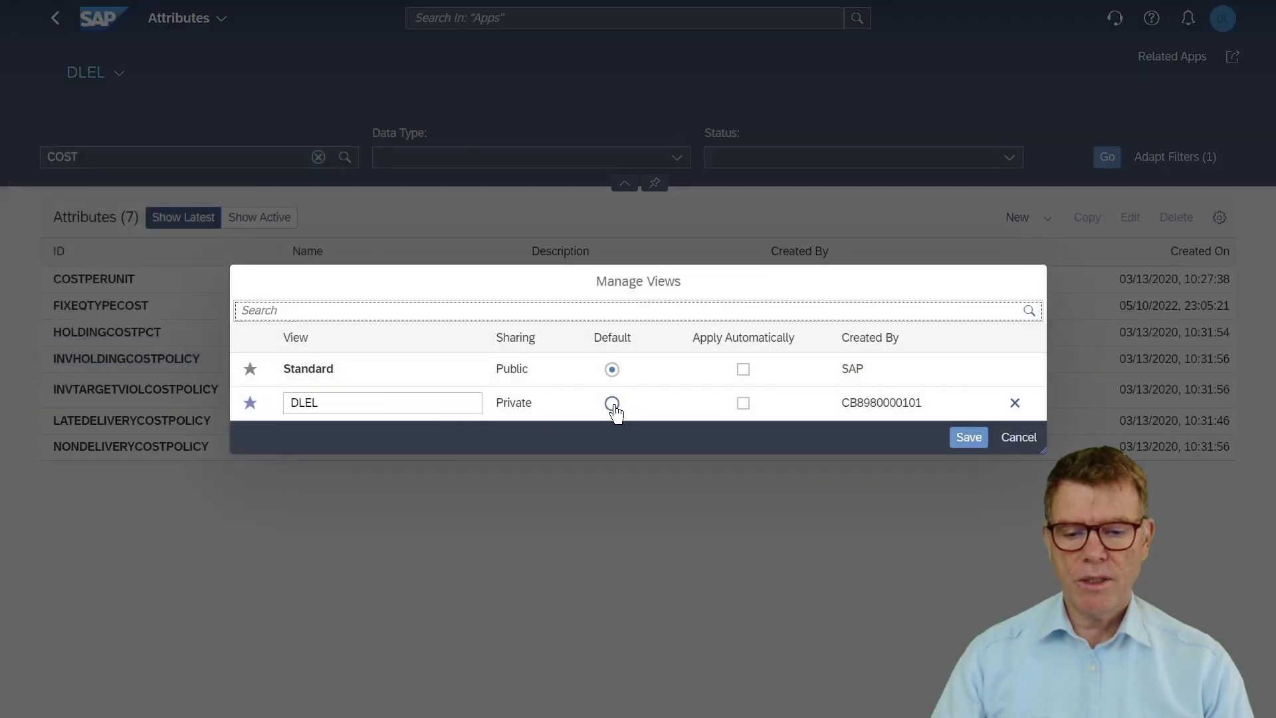
{"action": "left_click", "coordinate": [613, 404]}
{"action": "left_click", "coordinate": [968, 438]}
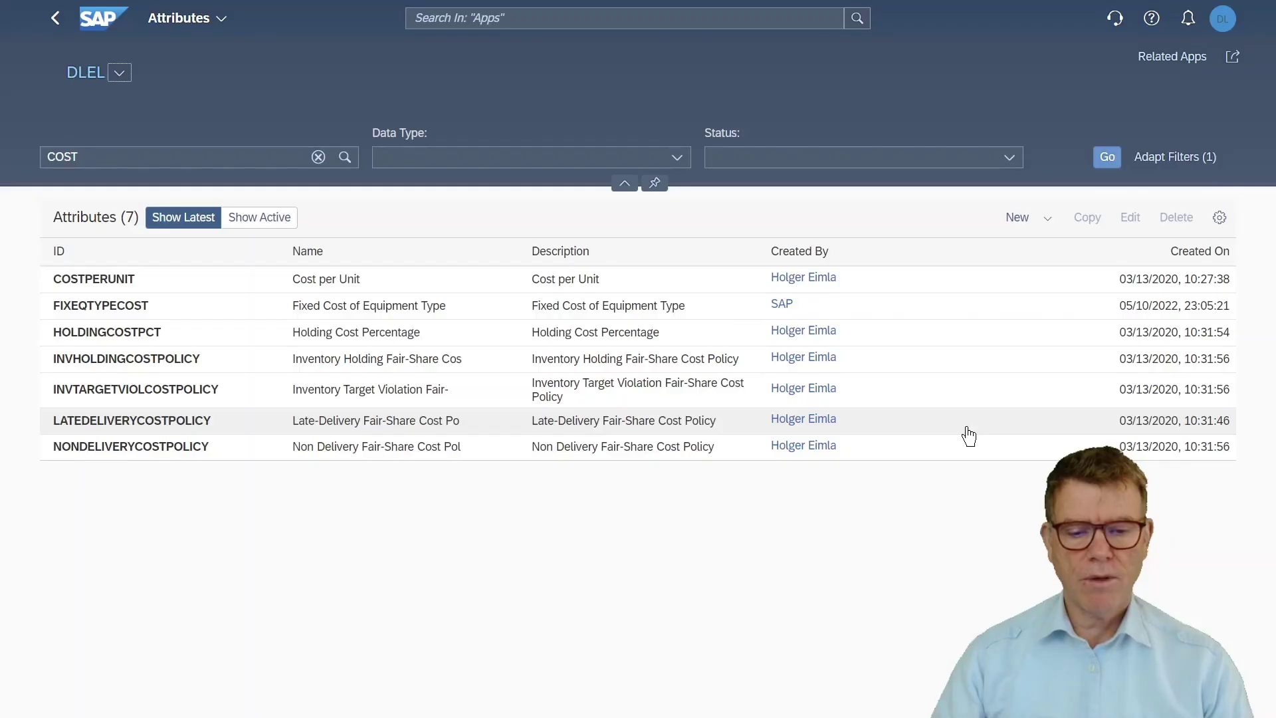
{"action": "left_click", "coordinate": [97, 20]}
{"action": "left_click", "coordinate": [97, 170]}
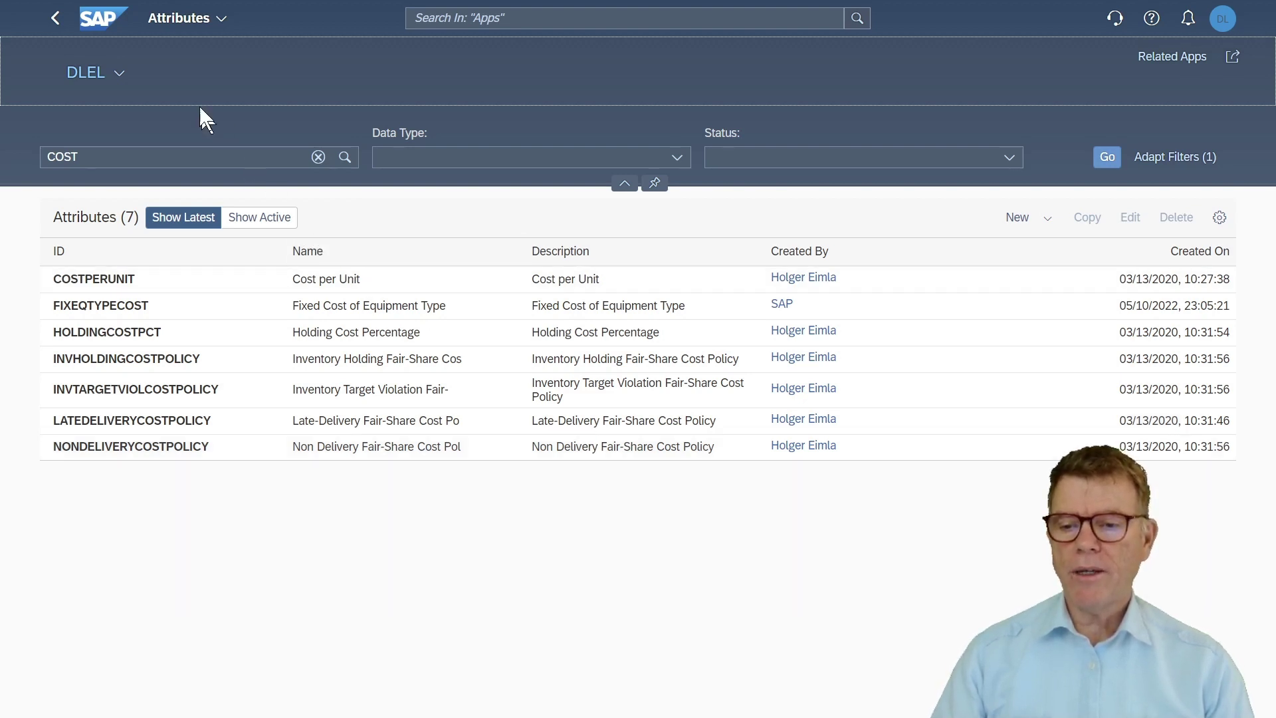
Show the key figures of the CAMELOT - Customers DEMO (TS) planning area via Planning Areas
{"action": "left_click", "coordinate": [96, 27]}
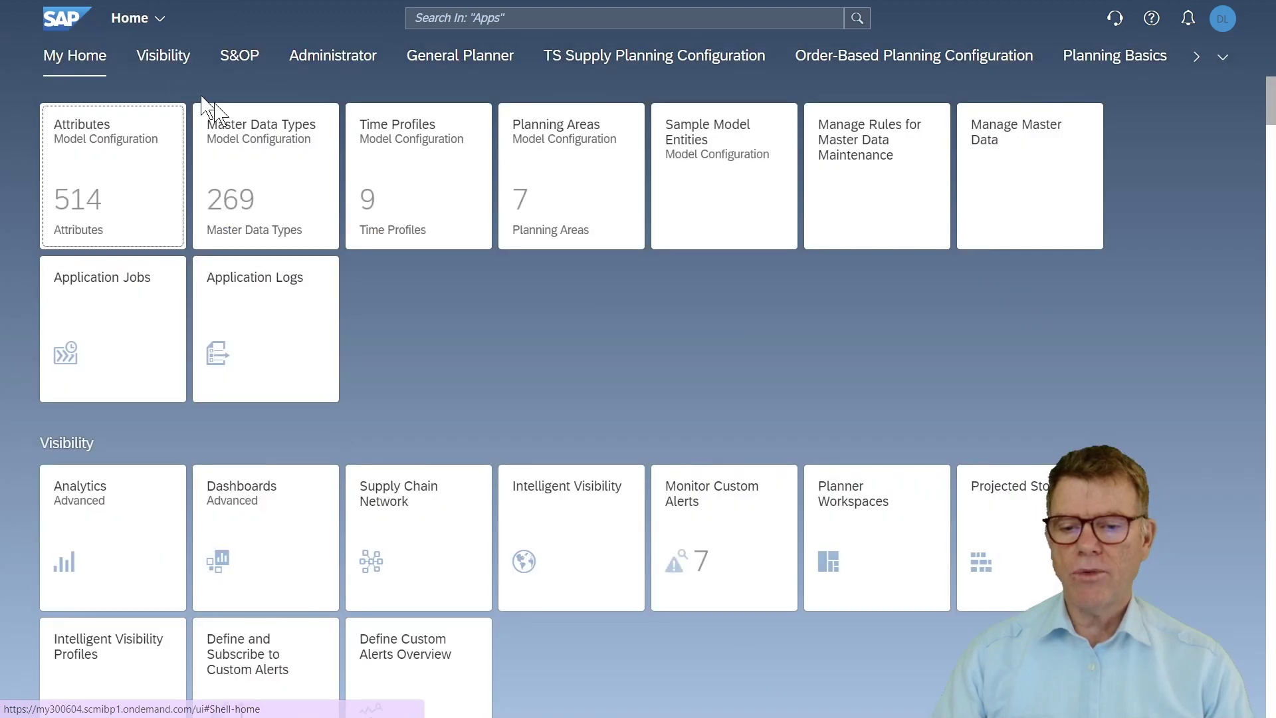
{"action": "left_click", "coordinate": [579, 187]}
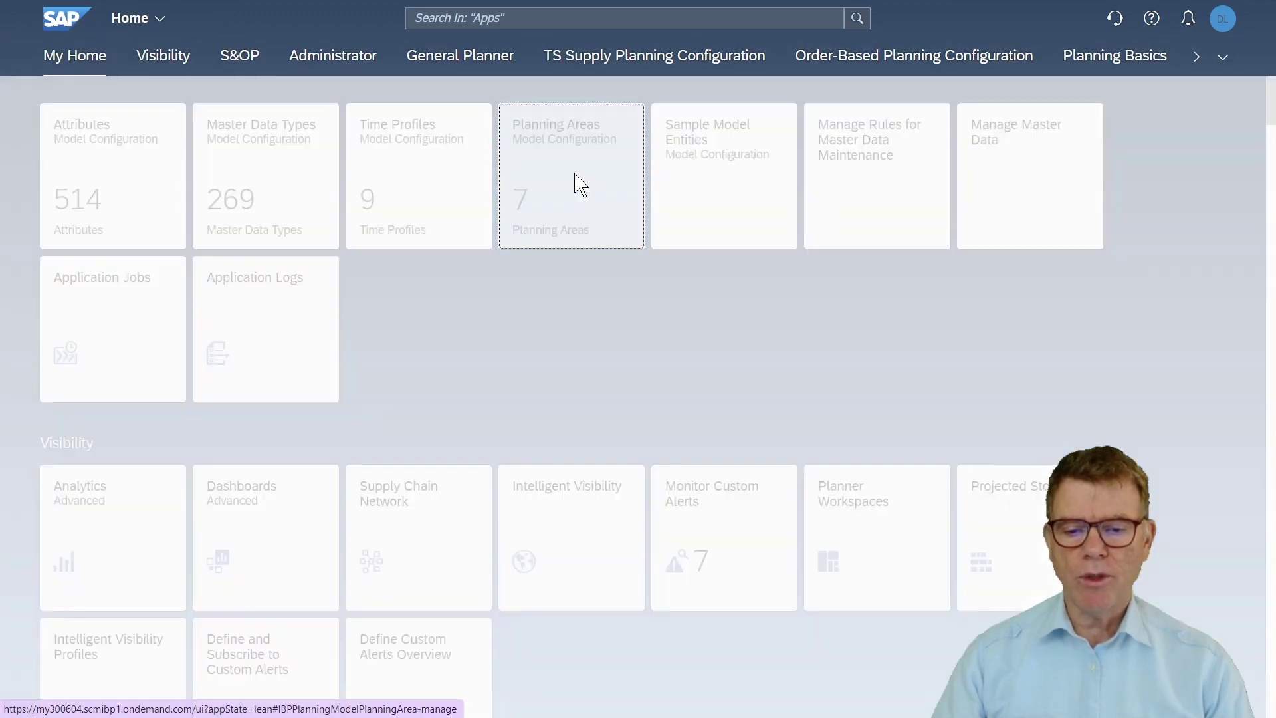
{"action": "left_click", "coordinate": [119, 359]}
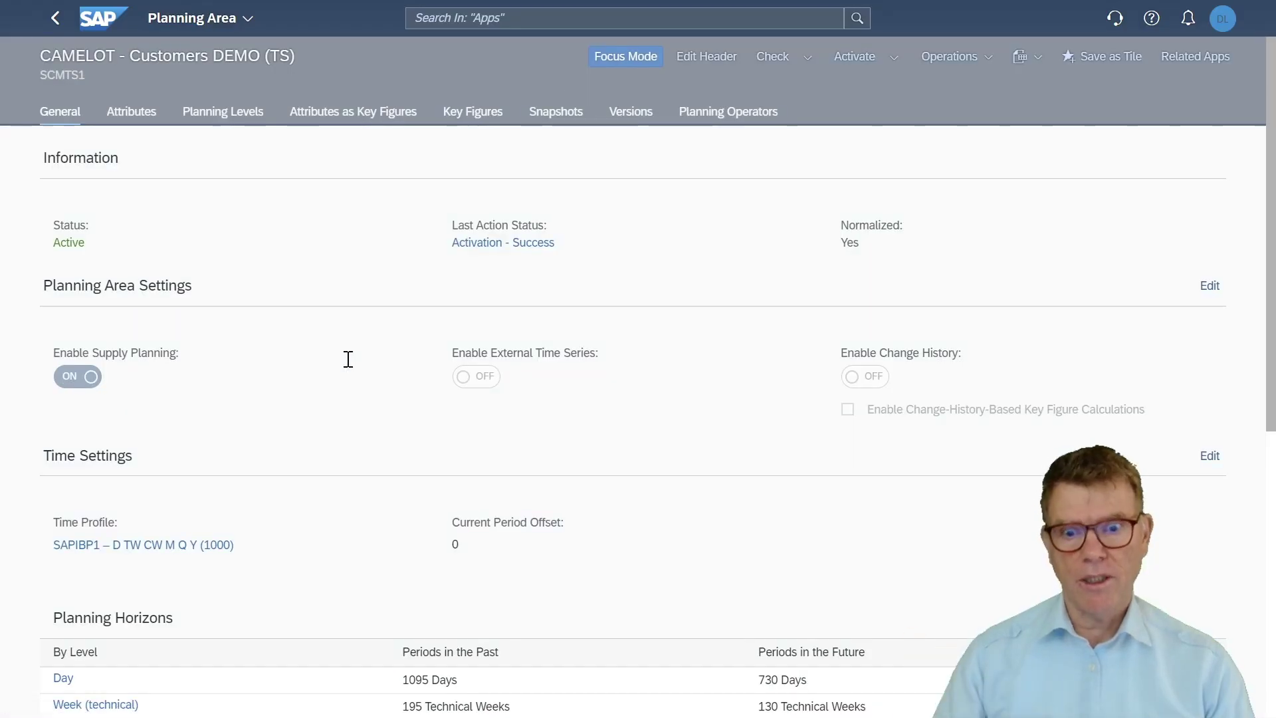
{"action": "left_click", "coordinate": [482, 112]}
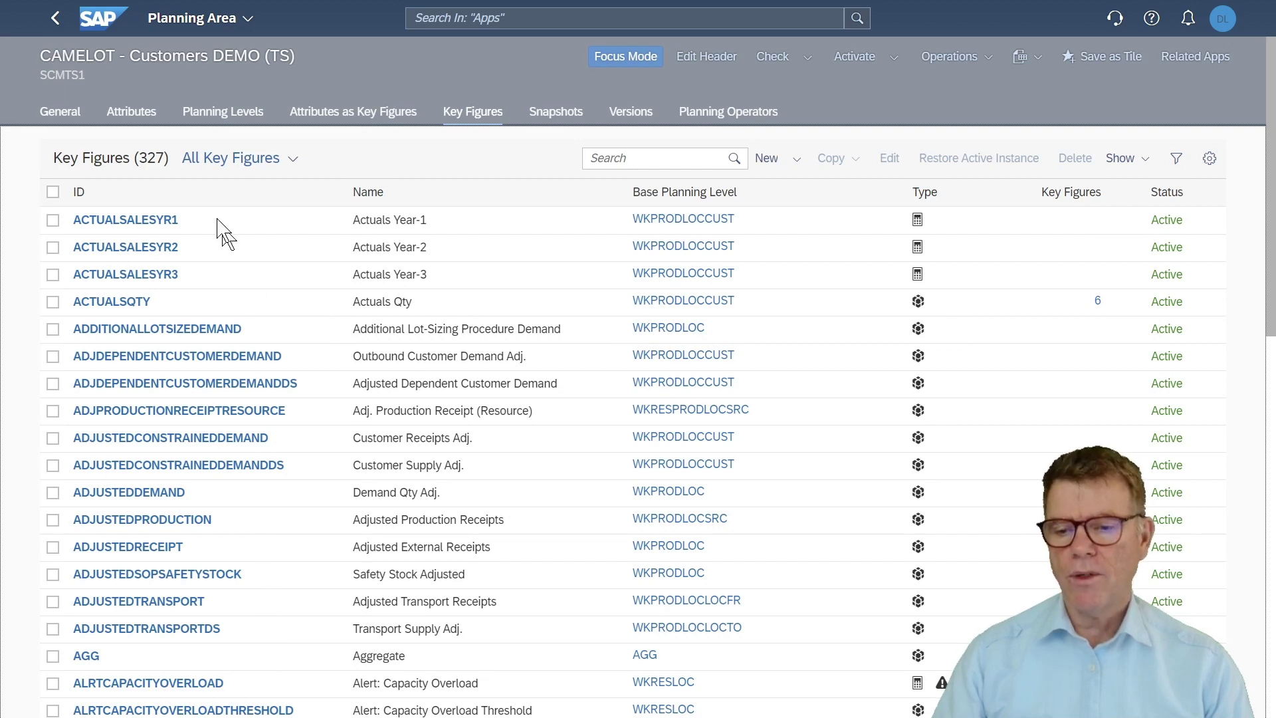
Apply the saved SOP keyf view to the key figure list, leaving 31 key figures
{"action": "left_click", "coordinate": [292, 159]}
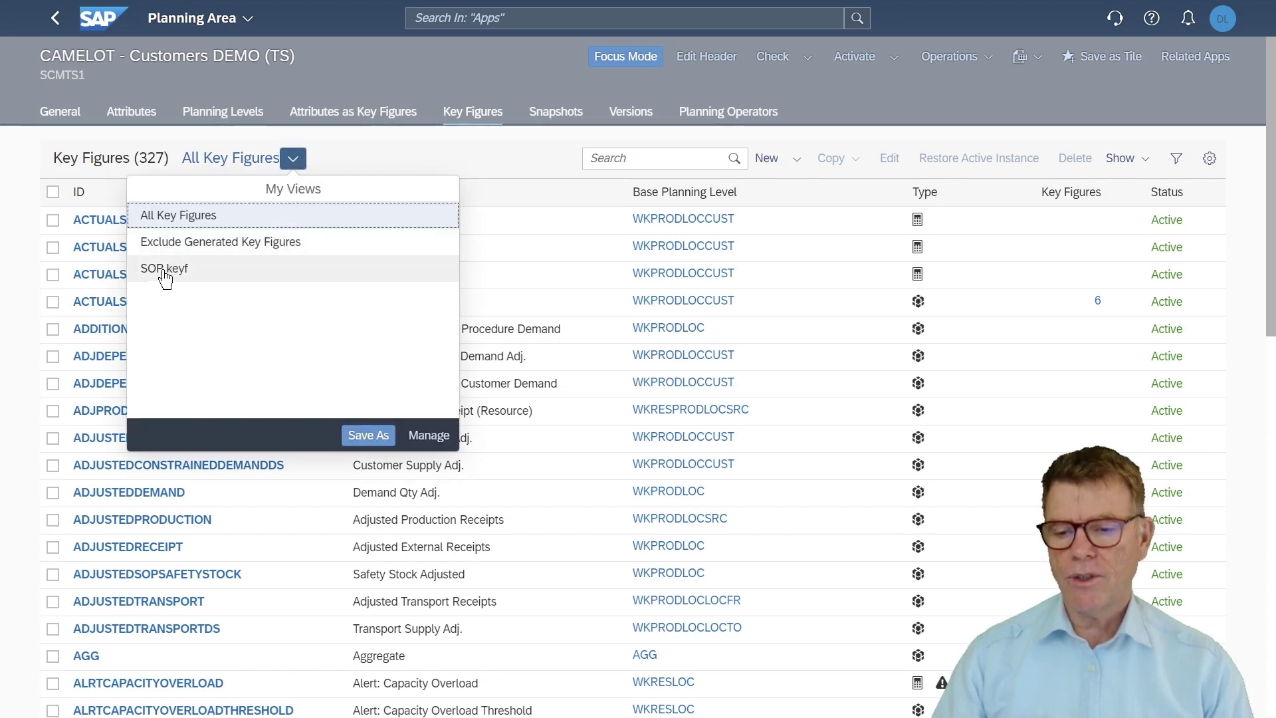
{"action": "left_click", "coordinate": [165, 271]}
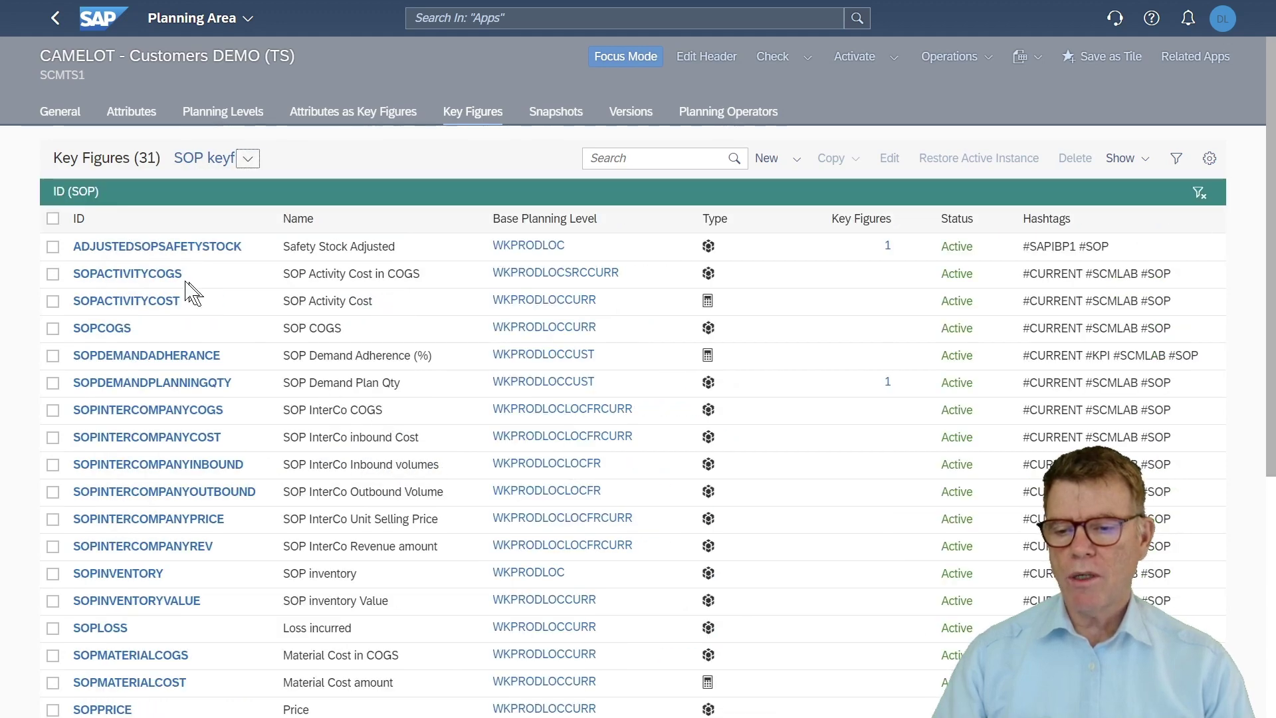